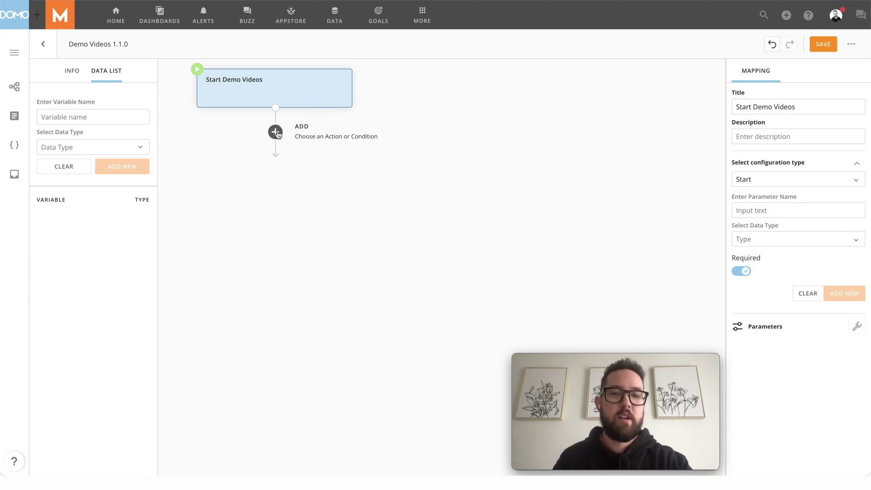
Show the action and condition toolbar below the Start Demo Videos node.
{"action": "left_click", "coordinate": [275, 133]}
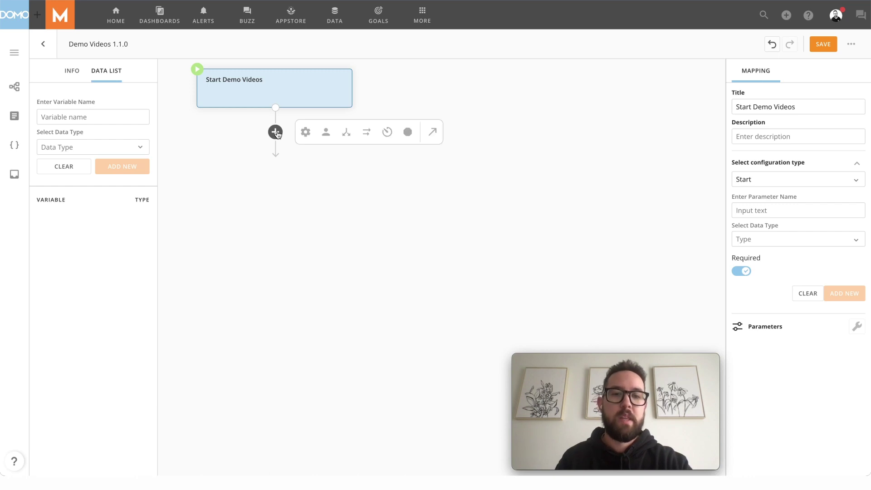
Add a User Task after Start Demo Videos and set its Configuration Type to Email.
{"action": "left_click", "coordinate": [325, 141]}
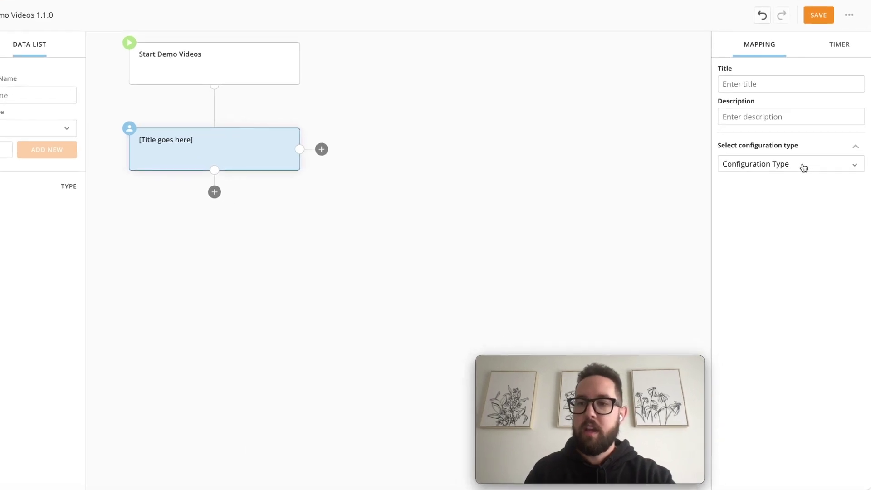
{"action": "left_click", "coordinate": [804, 168]}
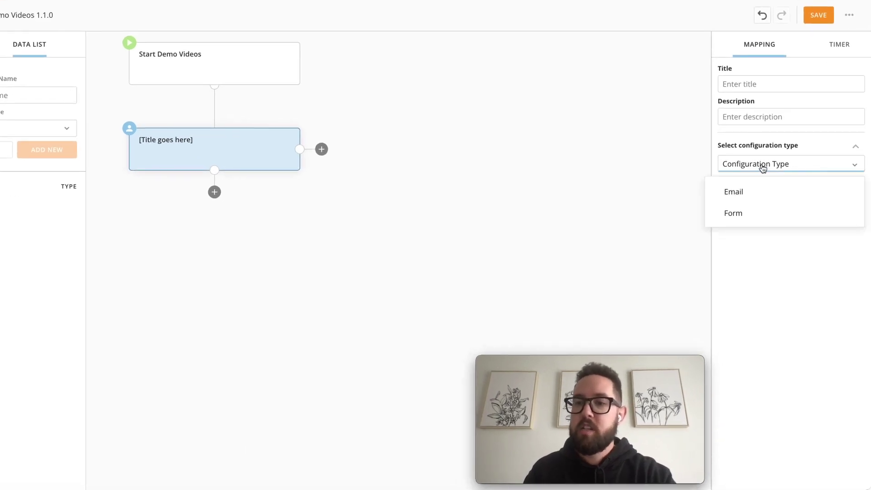
{"action": "left_click", "coordinate": [741, 201]}
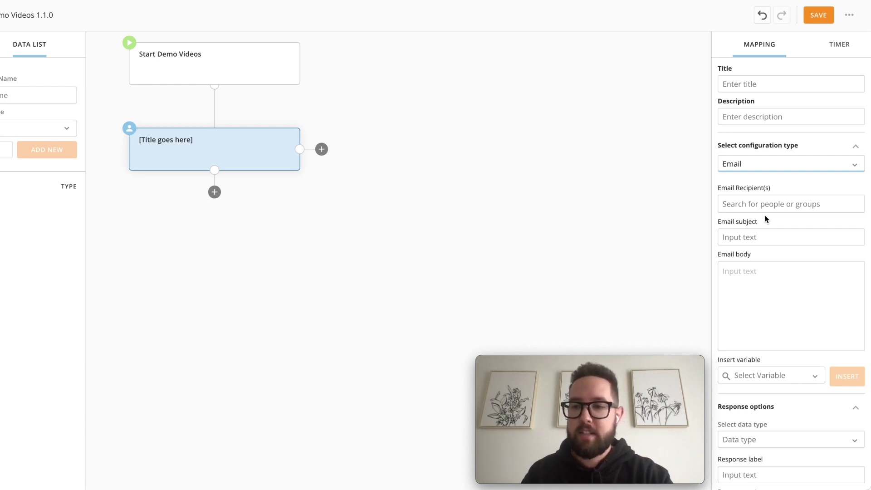
Search for the recipient by name and add them to Email Recipient(s).
{"action": "left_click", "coordinate": [759, 204]}
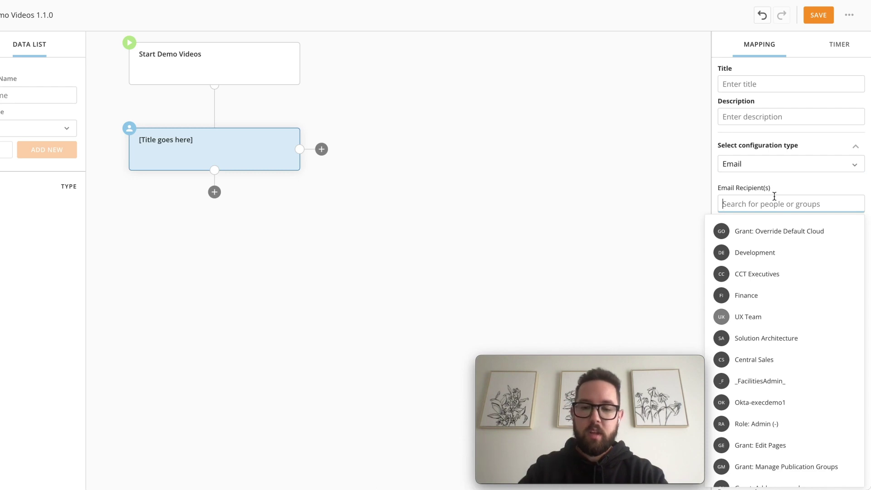
{"action": "type", "text": "woodman"}
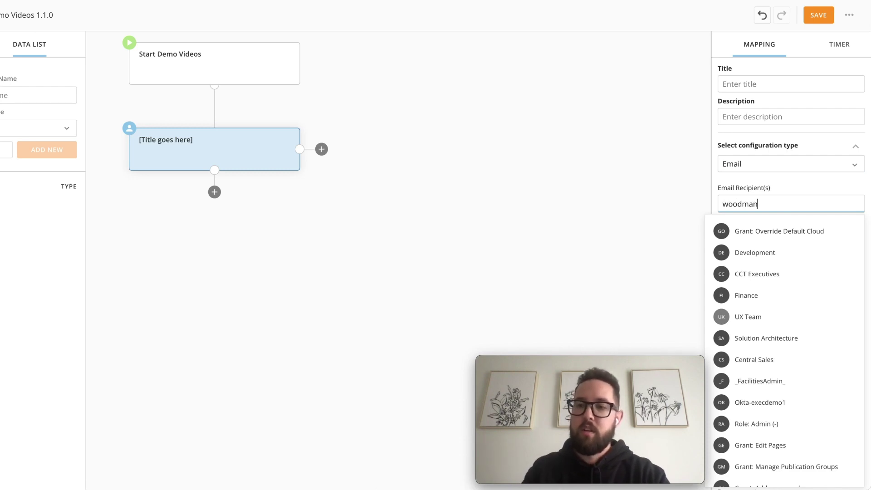
{"action": "left_click", "coordinate": [754, 230]}
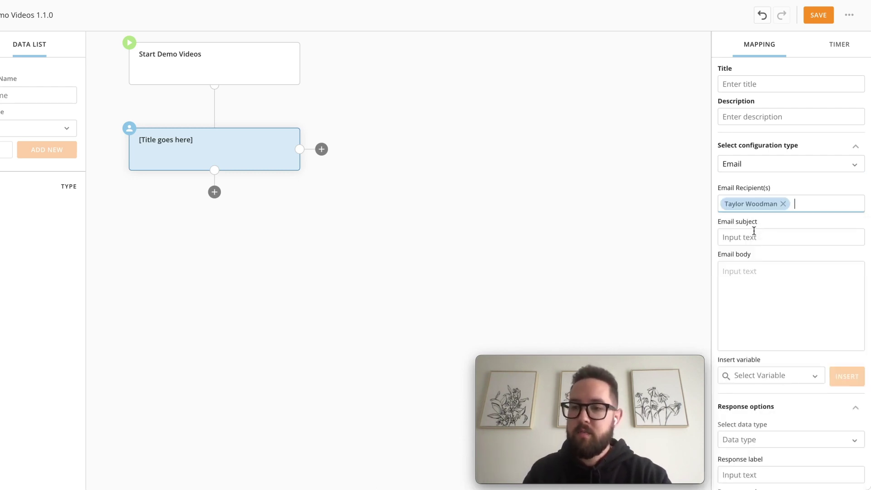
Set the email subject to 'Testing Email User Tasks'.
{"action": "left_click", "coordinate": [754, 231]}
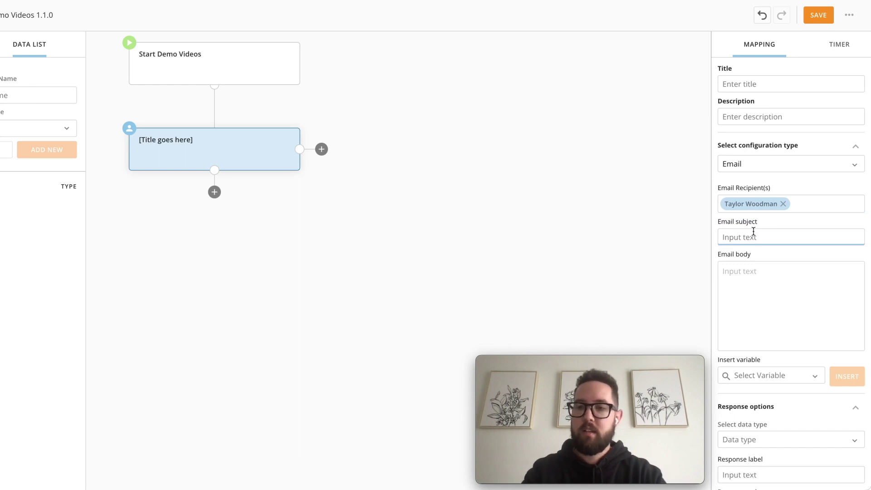
{"action": "type", "text": "Testing Email "}
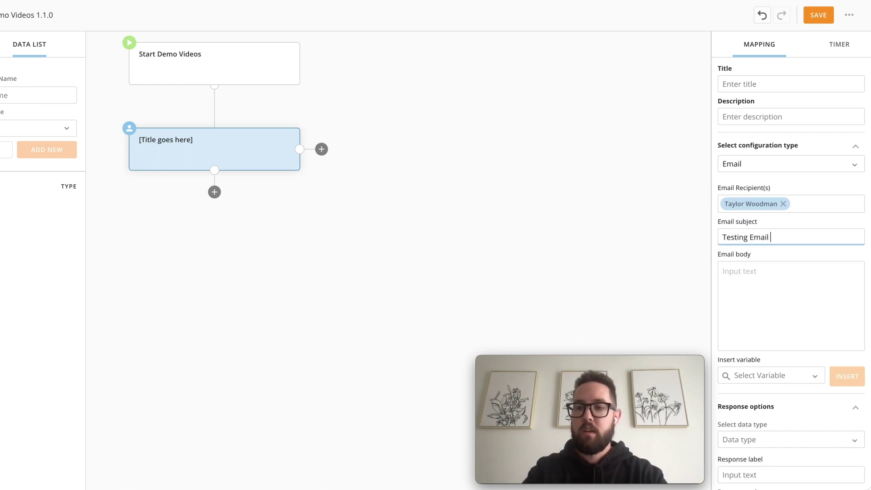
{"action": "type", "text": "User Task"}
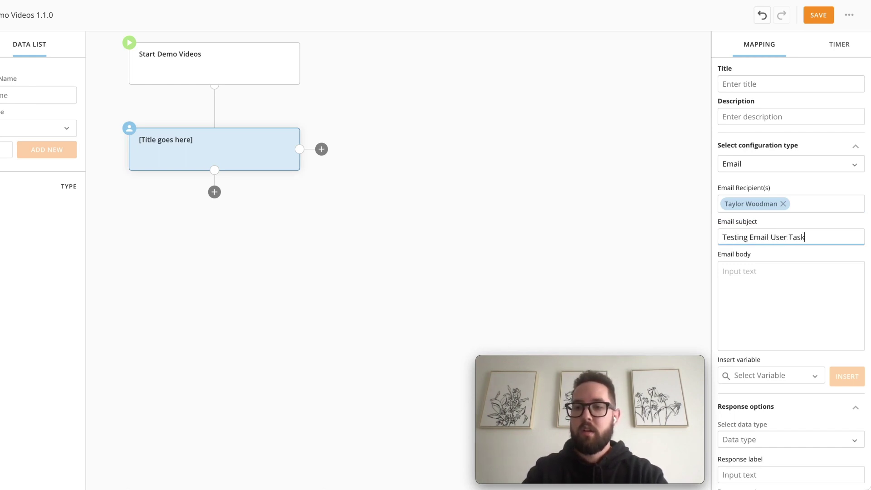
{"action": "type", "text": "s"}
{"action": "left_click", "coordinate": [755, 264]}
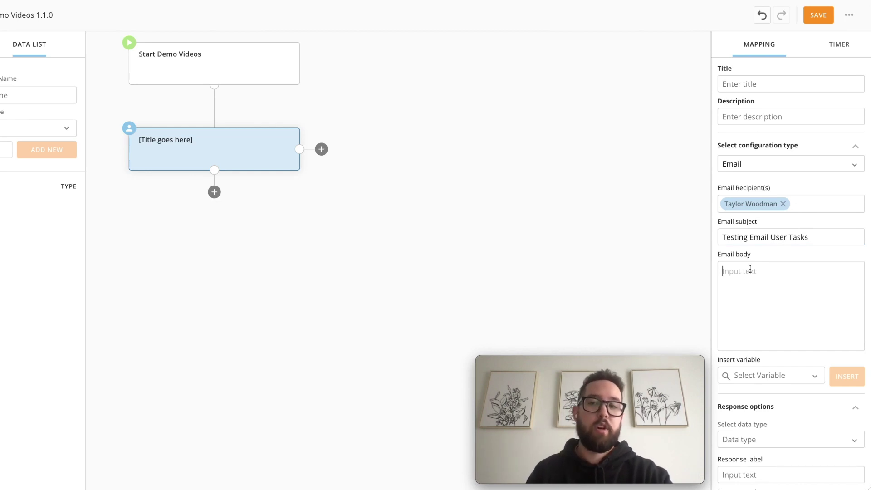
Add a Text input parameter named 'message' to the Start Demo Videos step.
{"action": "left_click", "coordinate": [196, 60]}
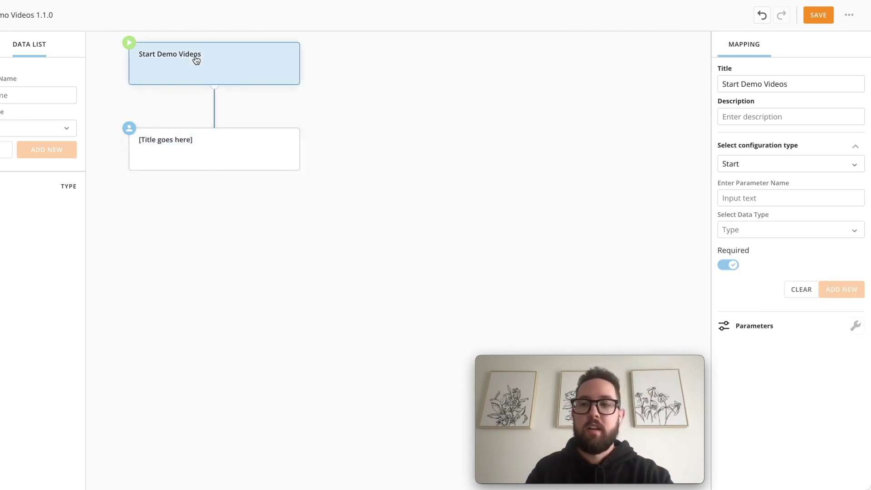
{"action": "left_click", "coordinate": [756, 197]}
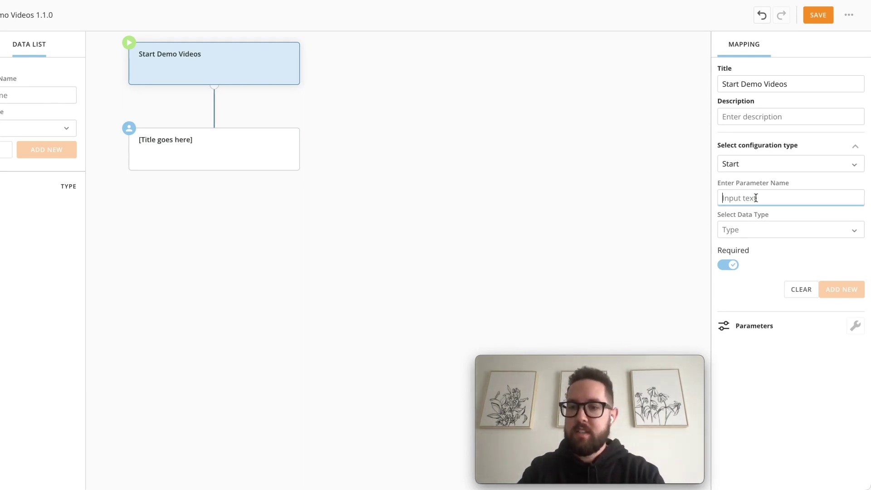
{"action": "type", "text": "message"}
{"action": "left_click", "coordinate": [752, 235]}
{"action": "left_click", "coordinate": [753, 255]}
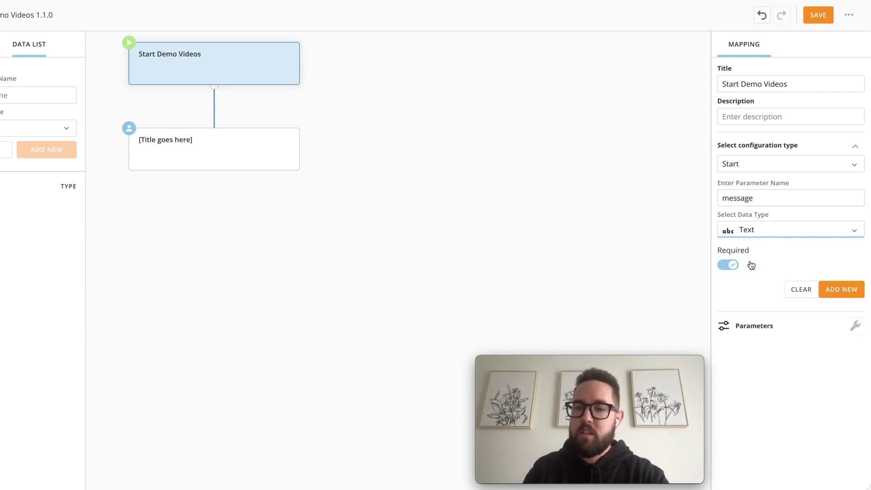
{"action": "left_click", "coordinate": [834, 289]}
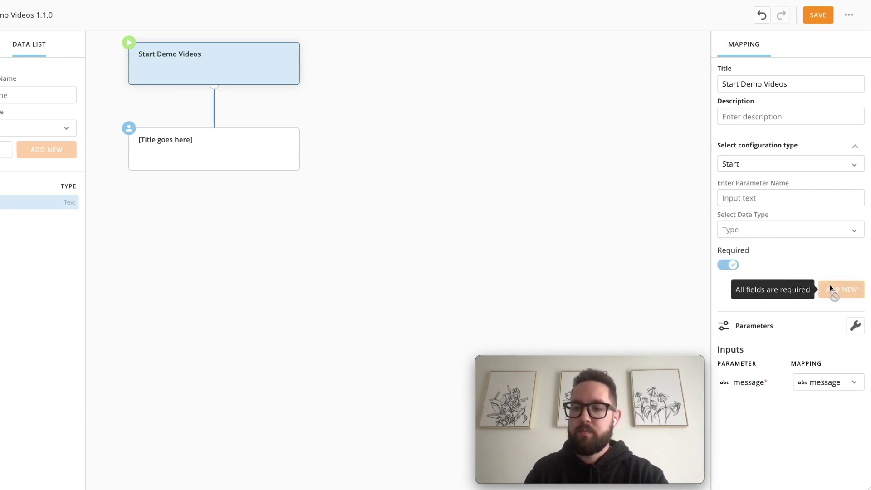
Write 'Hello,' in the email task's body and insert the message variable after it.
{"action": "left_click", "coordinate": [214, 151]}
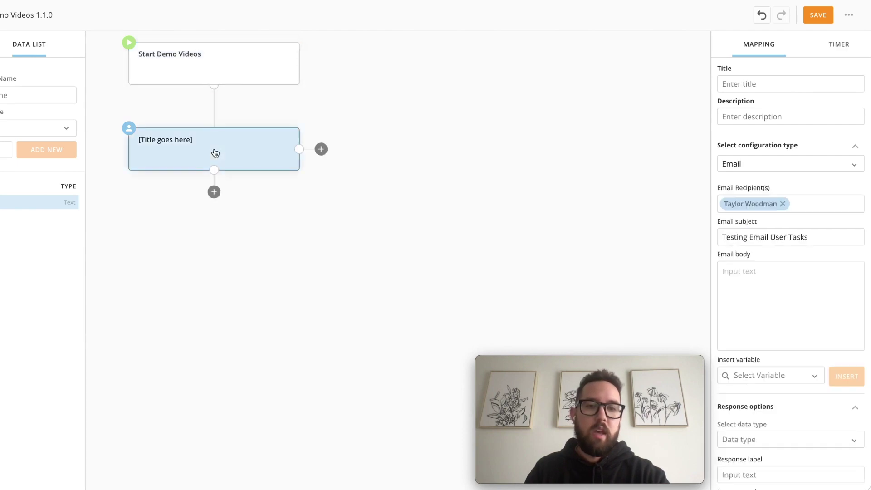
{"action": "left_click", "coordinate": [759, 277]}
{"action": "type", "text": "Hello,"}
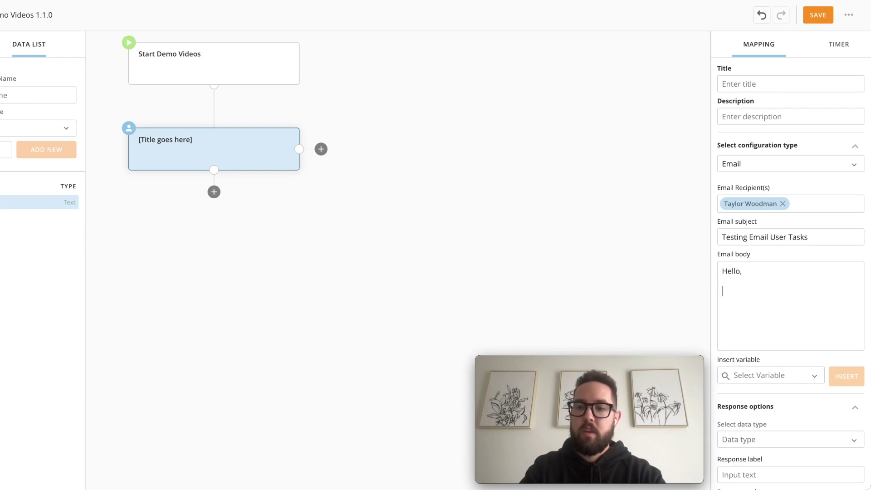
{"action": "left_click", "coordinate": [807, 377]}
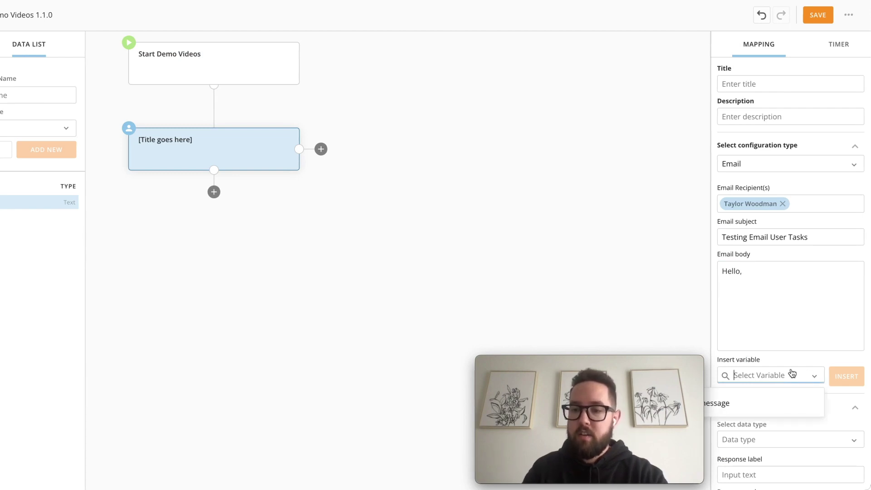
{"action": "left_click", "coordinate": [731, 406]}
{"action": "left_click", "coordinate": [839, 377]}
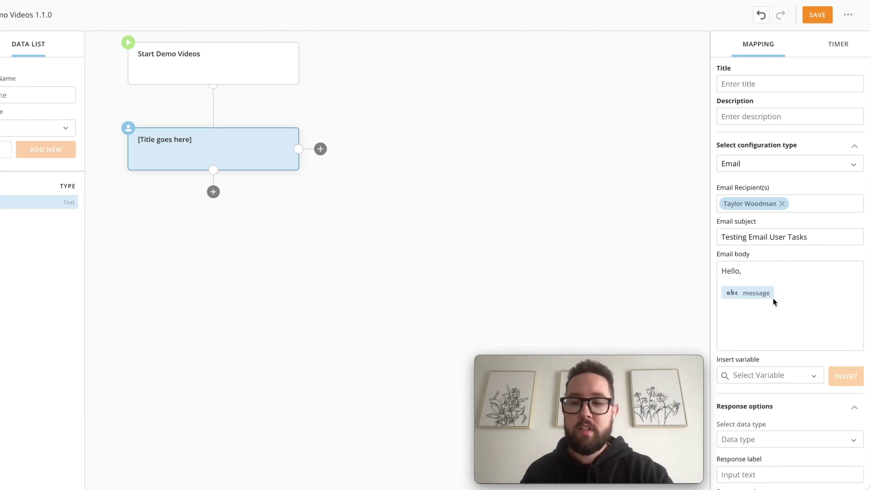
{"action": "left_click", "coordinate": [739, 272]}
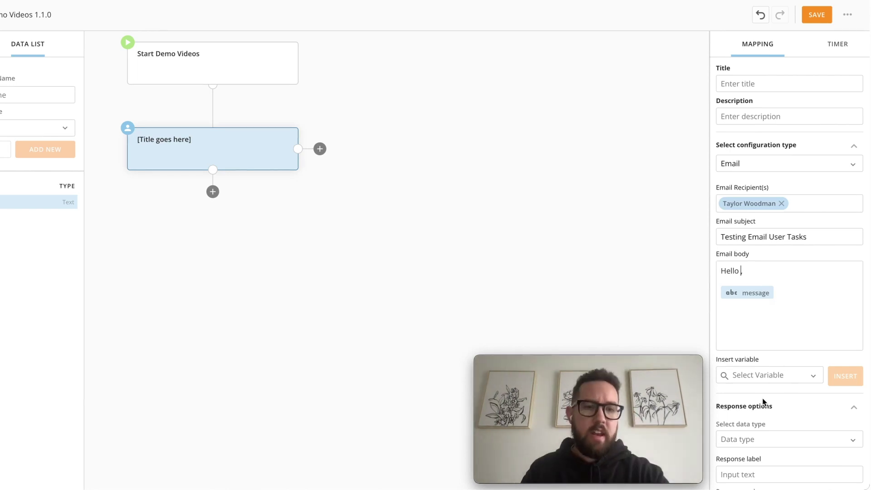
{"action": "scroll", "coordinate": [763, 401], "scroll_direction": "down", "scroll_amount": 1}
{"action": "scroll", "coordinate": [762, 401], "scroll_direction": "down", "scroll_amount": 4}
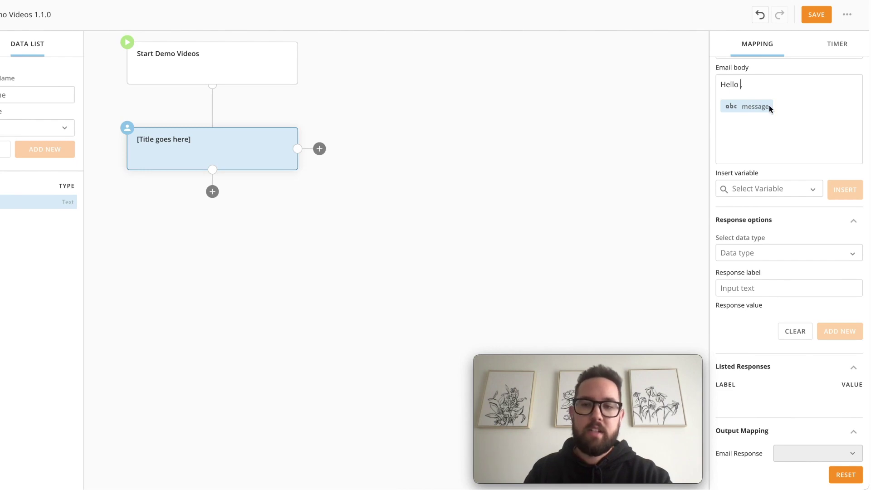
{"action": "left_click", "coordinate": [760, 253]}
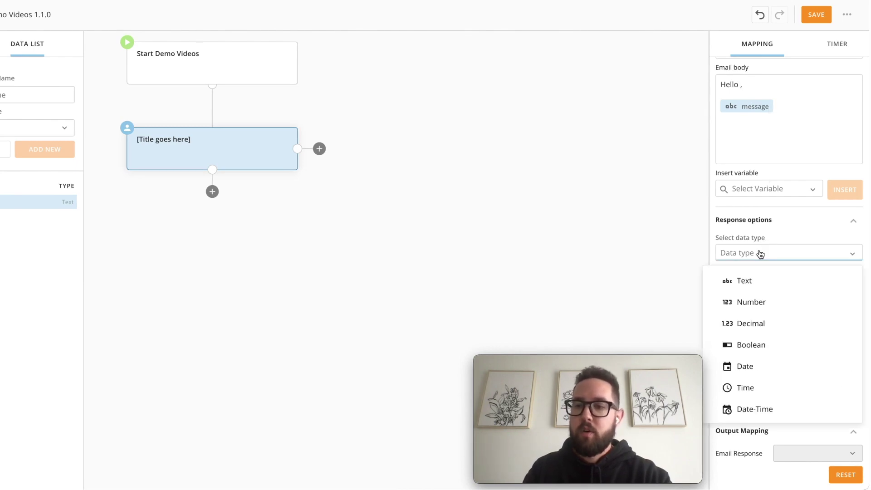
{"action": "left_click", "coordinate": [781, 222]}
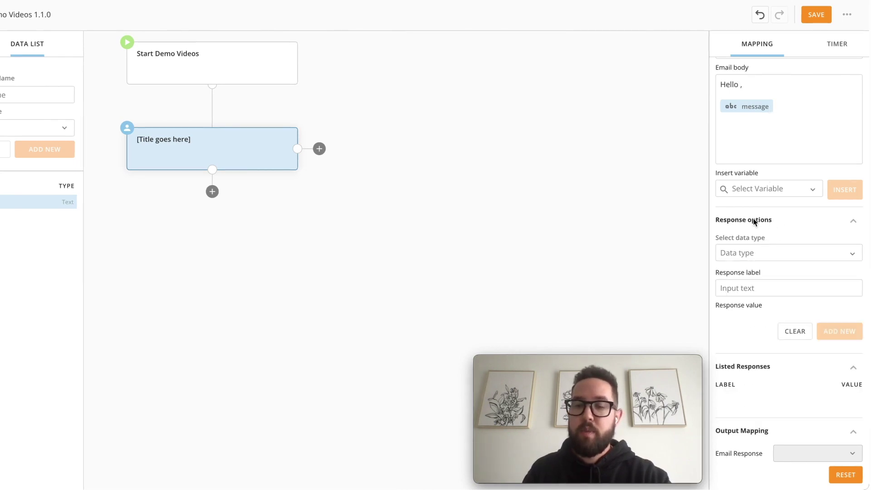
Set the response data type to Text and add responses Red (red) and Blue (blue).
{"action": "left_click", "coordinate": [751, 258]}
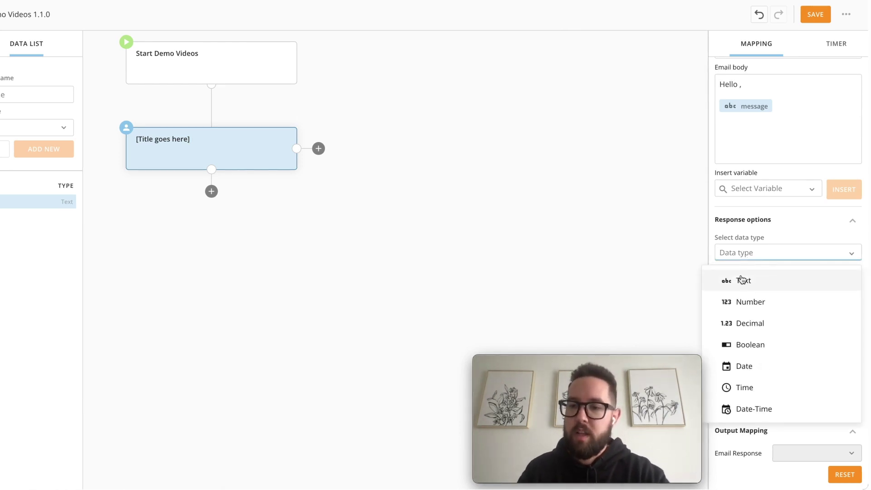
{"action": "left_click", "coordinate": [747, 281]}
{"action": "left_click", "coordinate": [747, 284]}
{"action": "type", "text": "Red"}
{"action": "left_click", "coordinate": [732, 317]}
{"action": "type", "text": "red"}
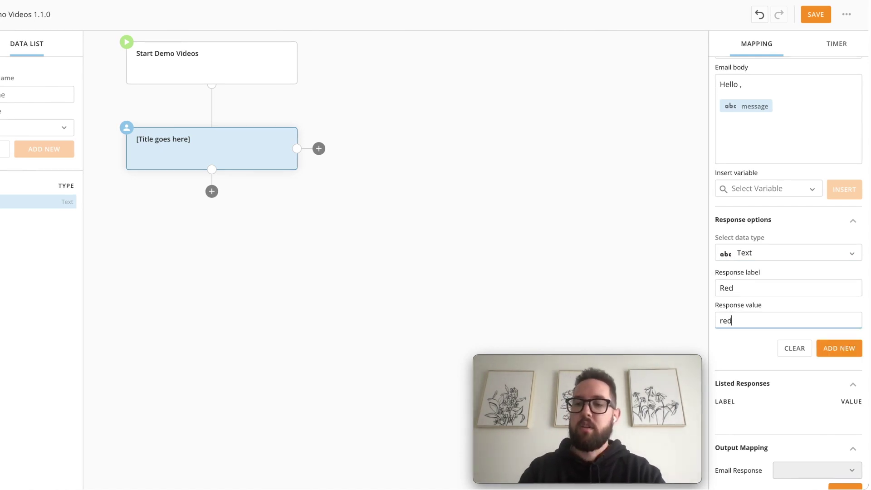
{"action": "left_click", "coordinate": [854, 351]}
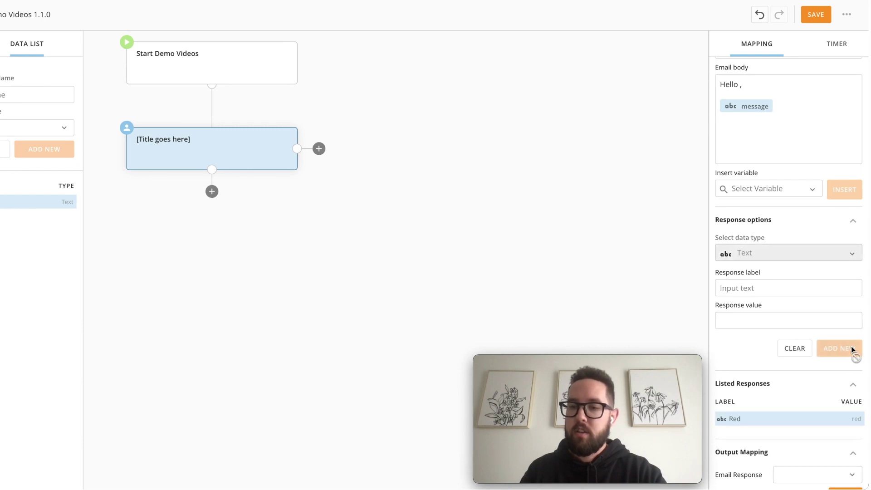
{"action": "left_click", "coordinate": [761, 289]}
{"action": "type", "text": "Blue"}
{"action": "left_click", "coordinate": [754, 315]}
{"action": "type", "text": "blue"}
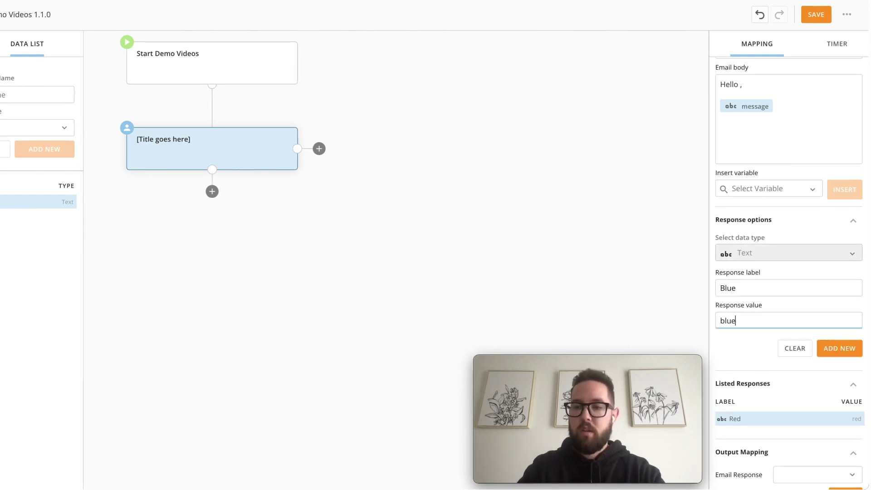
{"action": "left_click", "coordinate": [828, 348]}
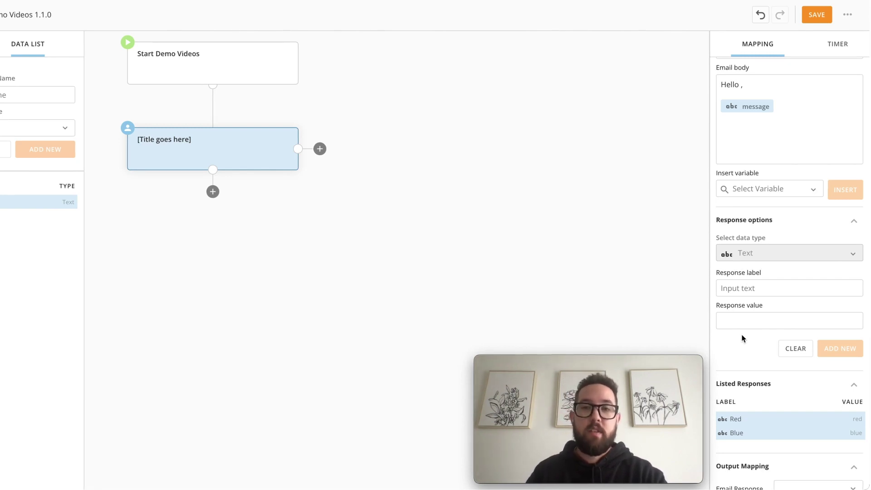
Create a Text variable named emailResponse in the Data List.
{"action": "scroll", "coordinate": [742, 334], "scroll_direction": "down", "scroll_amount": 1}
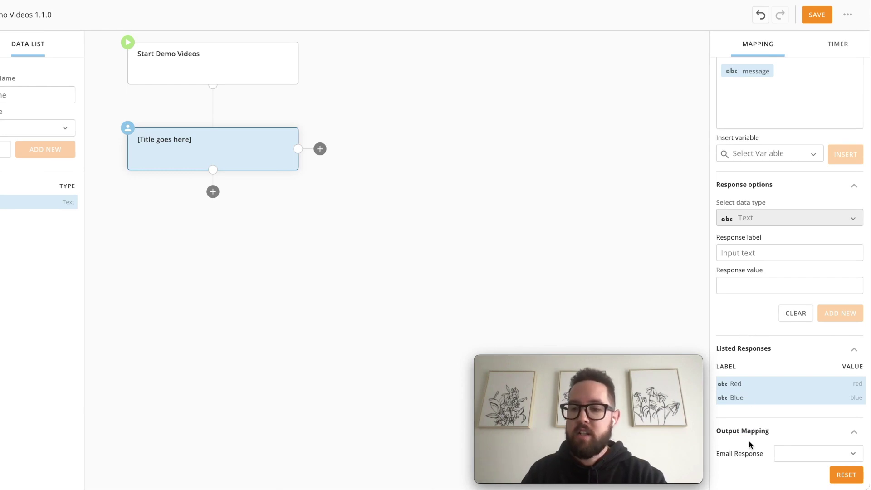
{"action": "left_click", "coordinate": [786, 455]}
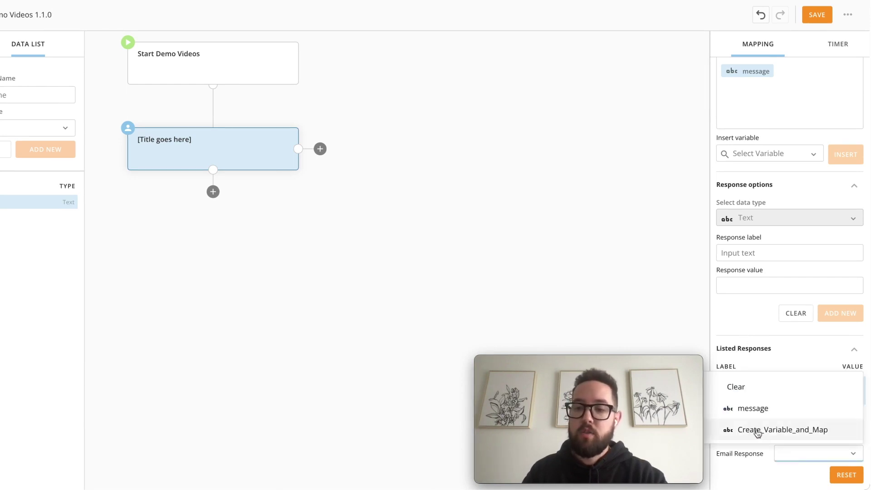
{"action": "left_click", "coordinate": [742, 452]}
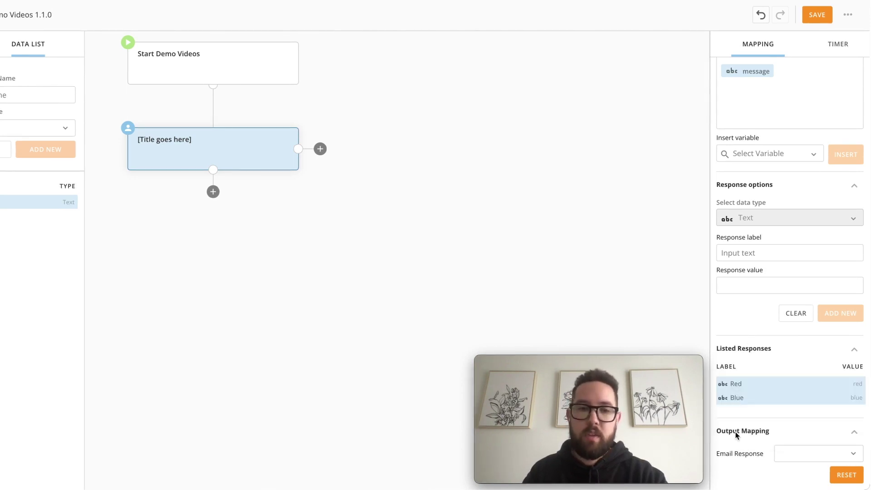
{"action": "left_click", "coordinate": [36, 95]}
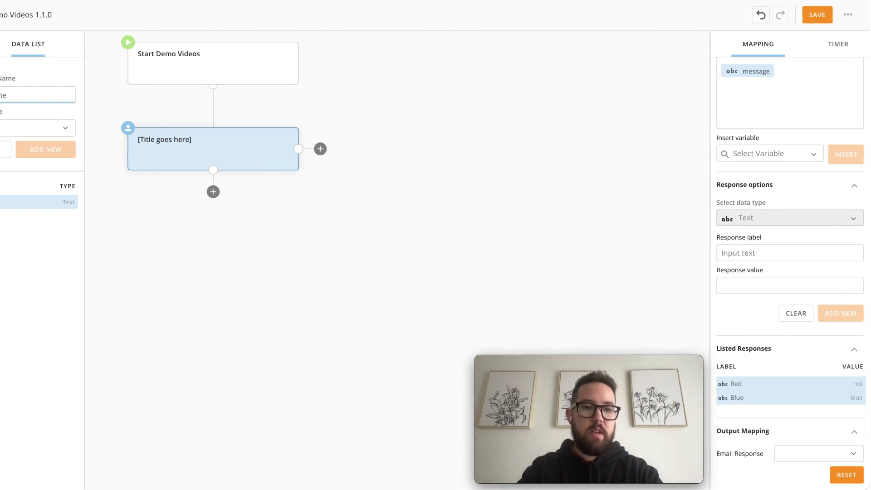
{"action": "type", "text": "nse"}
{"action": "key", "text": "Tab"}
{"action": "key", "text": "Return"}
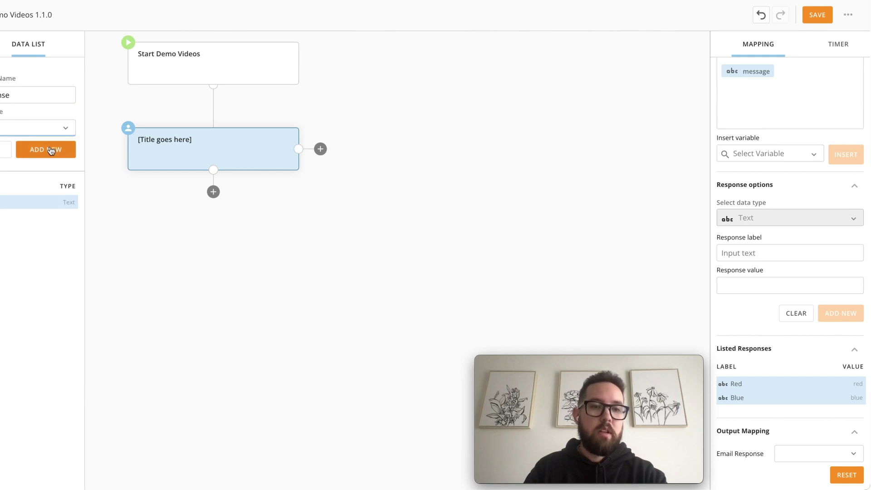
{"action": "left_click", "coordinate": [50, 149]}
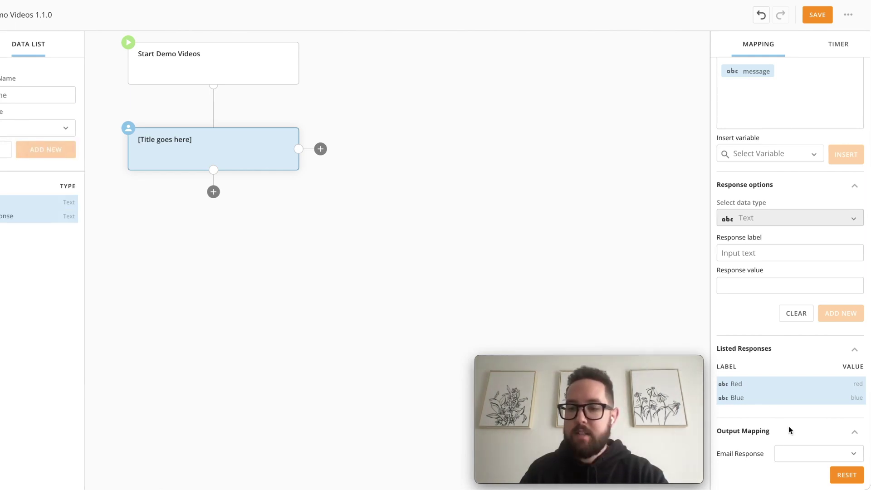
Map the Email Response output to the emailResponse variable.
{"action": "left_click", "coordinate": [784, 454]}
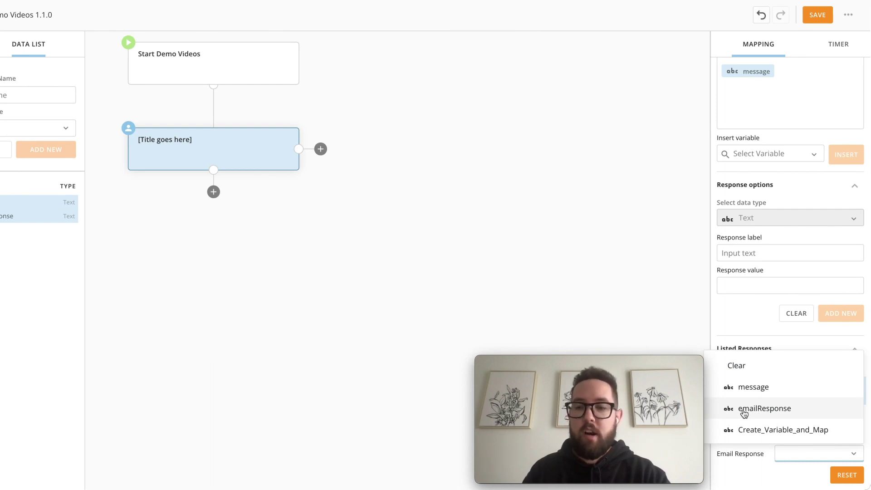
{"action": "left_click", "coordinate": [744, 411]}
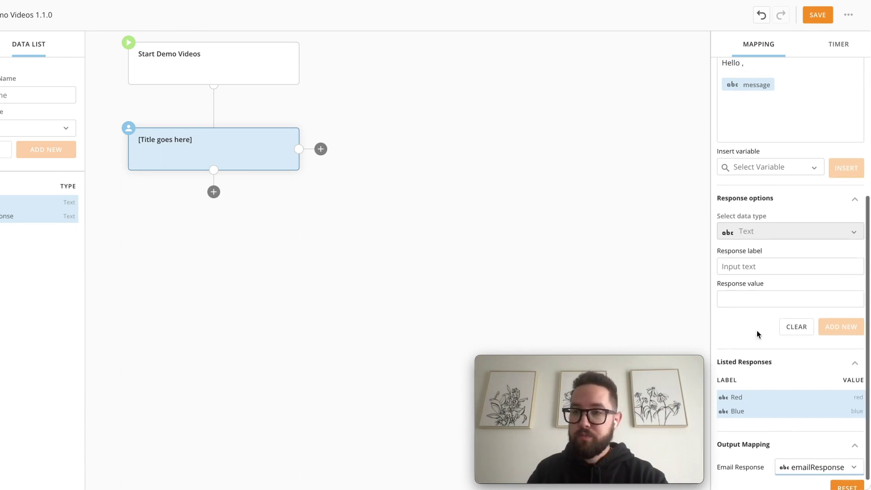
{"action": "scroll", "coordinate": [757, 331], "scroll_direction": "up", "scroll_amount": 5}
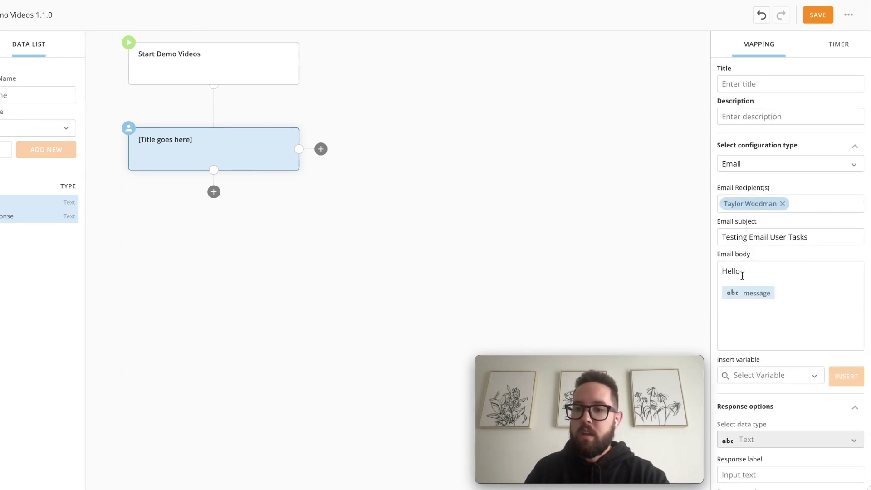
Enter 'Choose your favorite color' as the email task's Title, then reselect the task.
{"action": "left_click", "coordinate": [759, 83]}
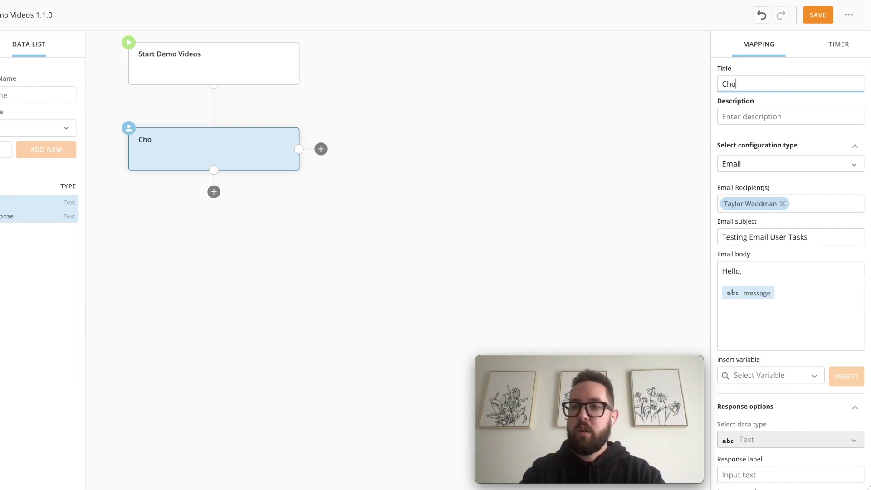
{"action": "type", "text": "ose your fav"}
{"action": "key", "text": "BackSpace"}
{"action": "type", "text": "favorite color"}
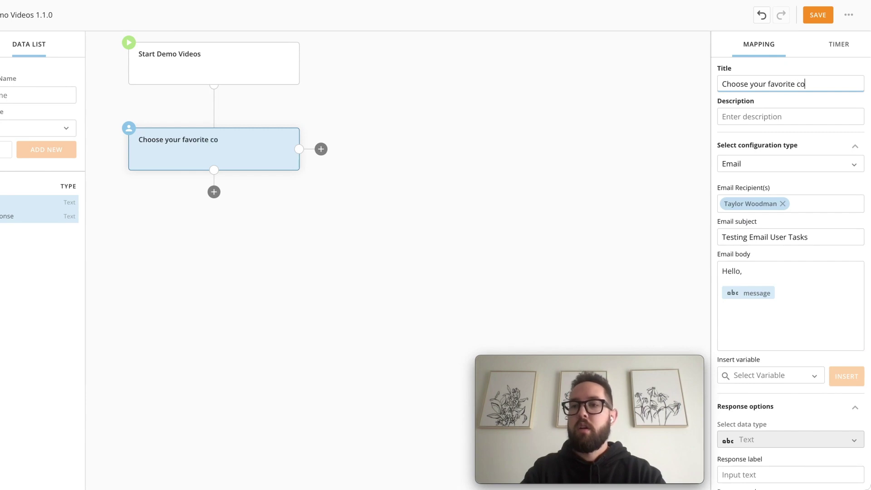
{"action": "left_click", "coordinate": [217, 196]}
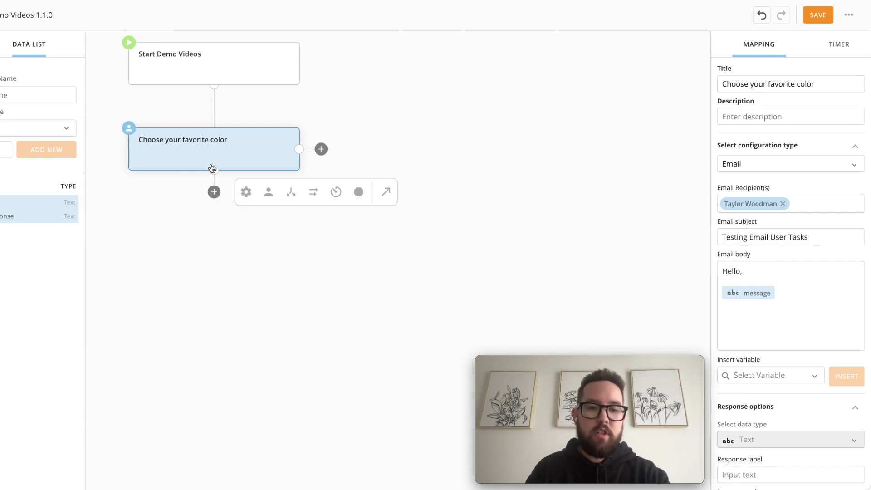
{"action": "left_click", "coordinate": [244, 232]}
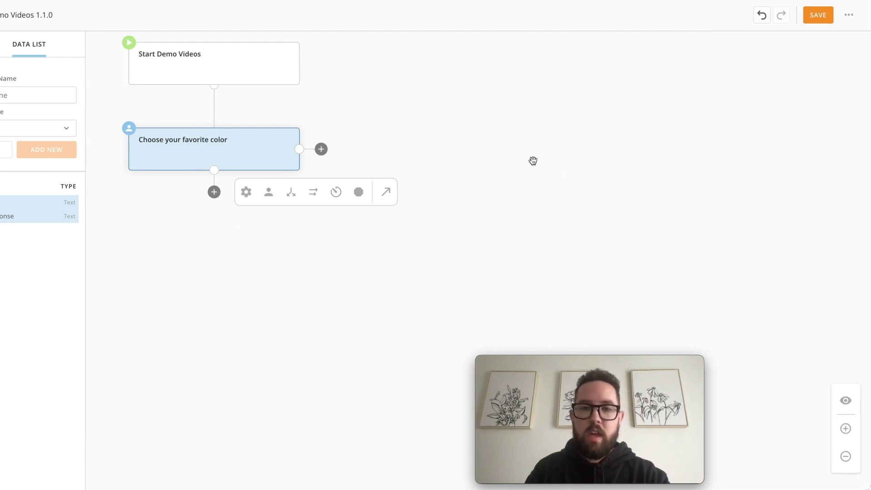
{"action": "left_click", "coordinate": [176, 151]}
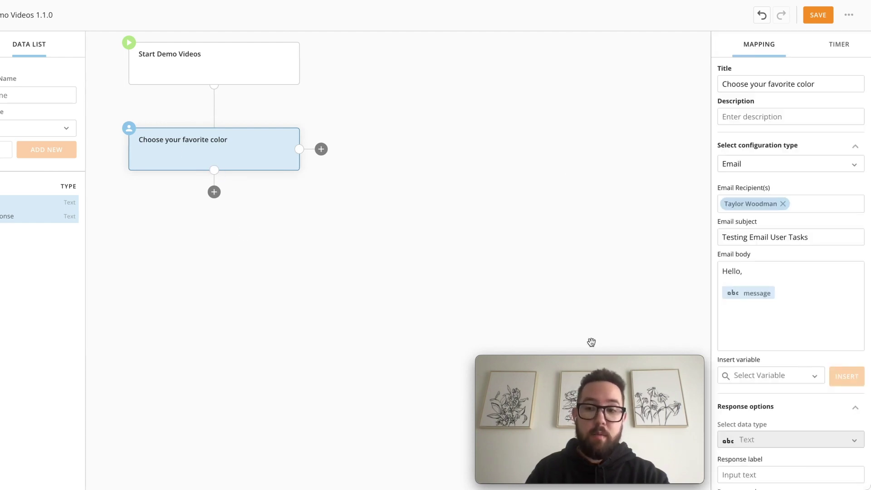
{"action": "mouse_move", "coordinate": [34, 216]}
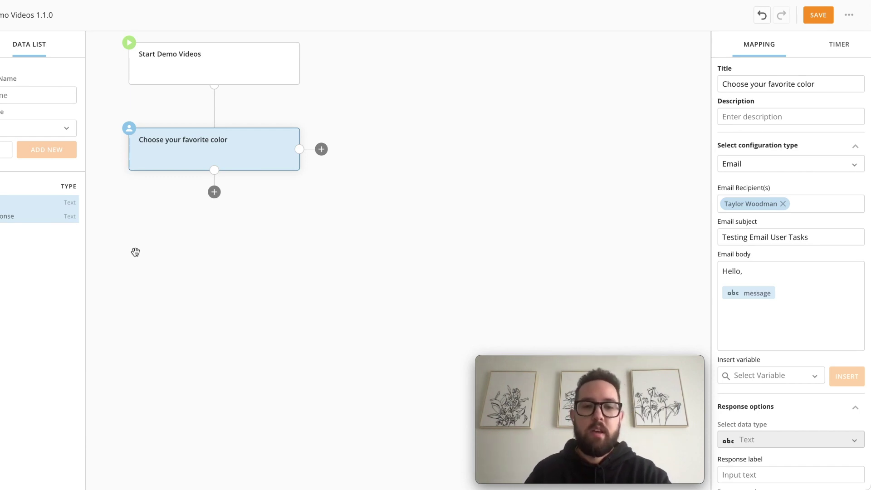
Add an end step after the color task and title it 'End'.
{"action": "left_click", "coordinate": [215, 196]}
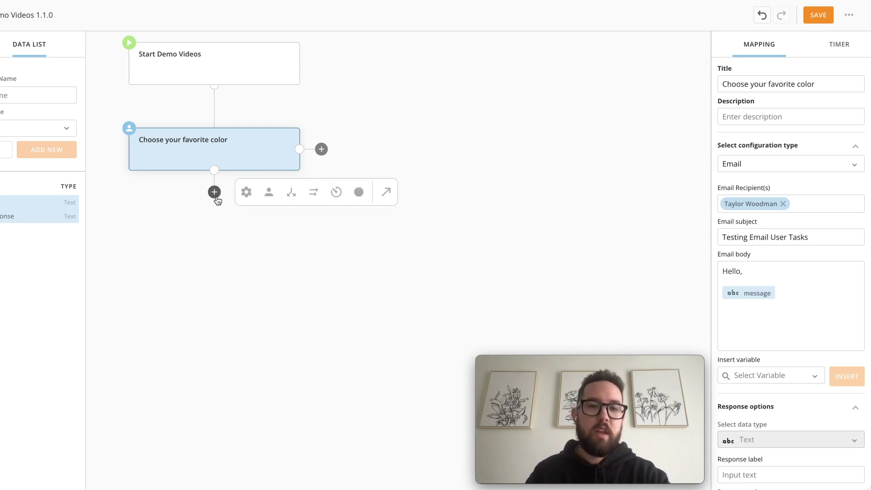
{"action": "left_click", "coordinate": [358, 193]}
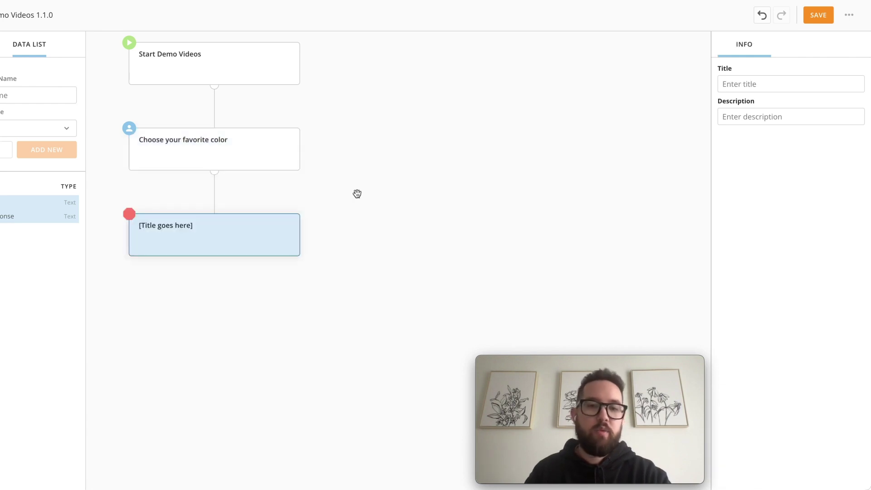
{"action": "left_click", "coordinate": [732, 88]}
{"action": "type", "text": "End"}
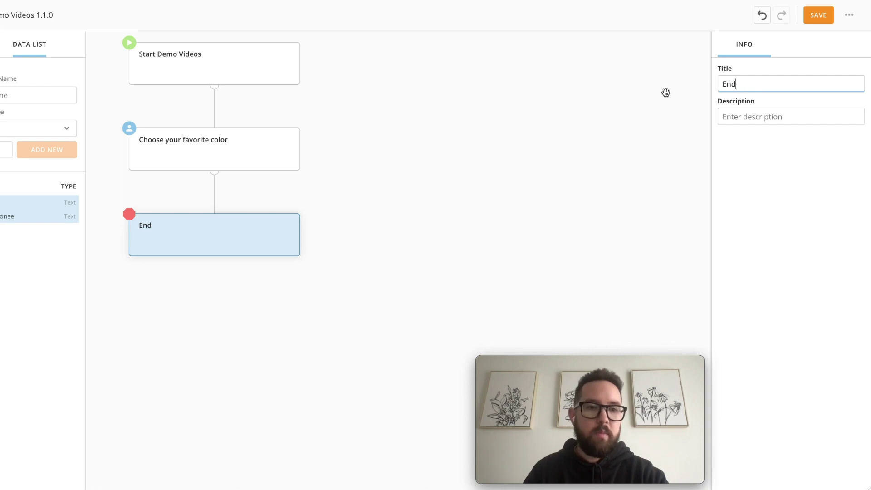
Save the workflow and choose Deploy from the version's '...' menu.
{"action": "left_click", "coordinate": [809, 20]}
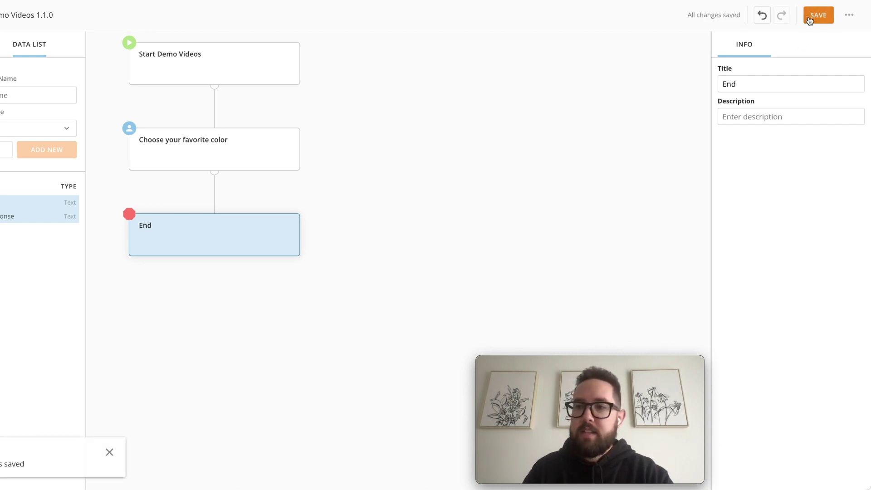
{"action": "left_click", "coordinate": [848, 16]}
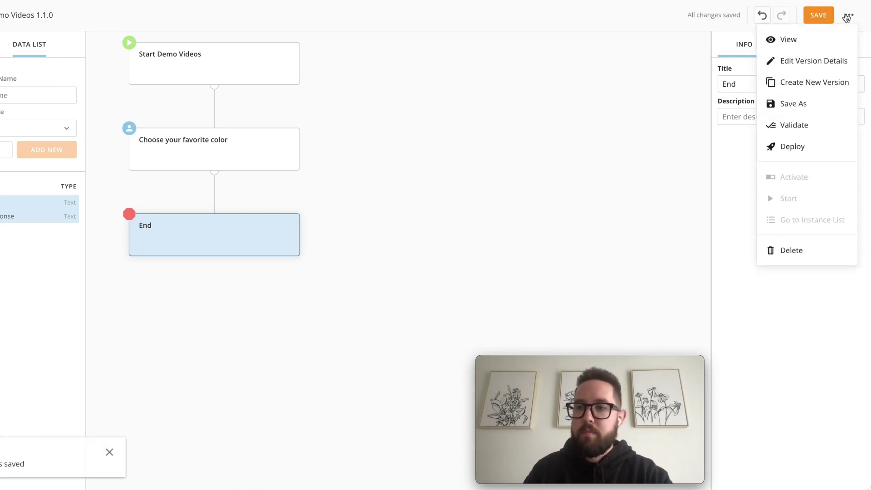
{"action": "left_click", "coordinate": [788, 147]}
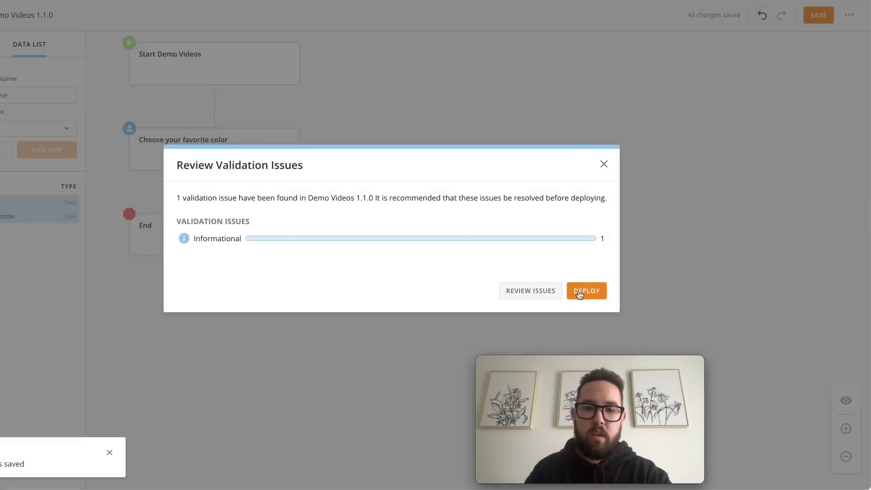
Deploy Demo Videos 1.1.0 and run it with message 'Please choose your favorite color.'.
{"action": "left_click", "coordinate": [581, 294]}
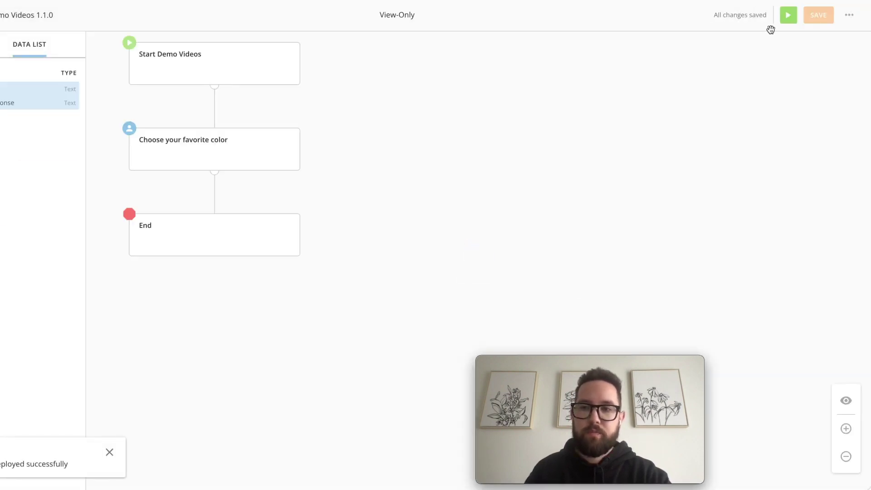
{"action": "left_click", "coordinate": [789, 15]}
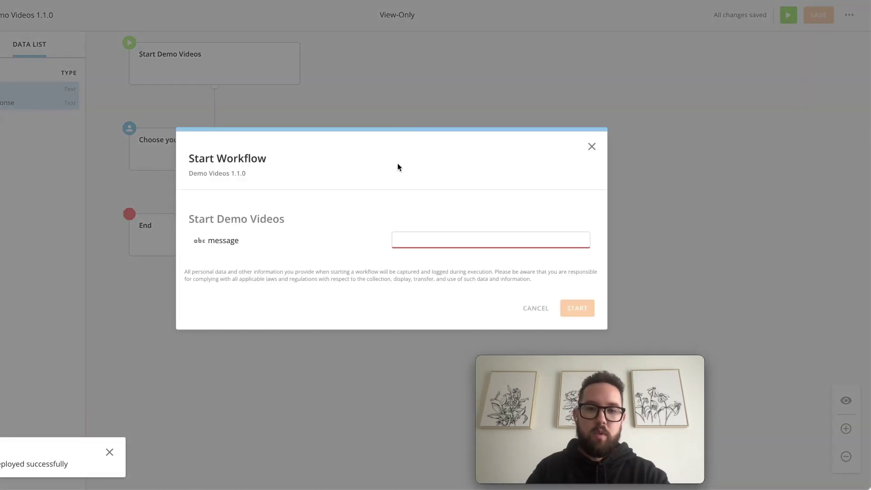
{"action": "type", "text": "Please choose your"}
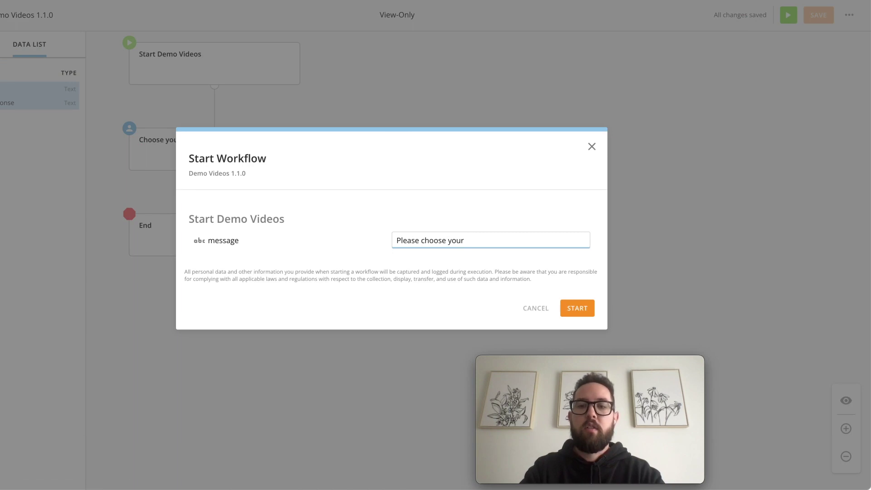
{"action": "type", "text": " favorite color."}
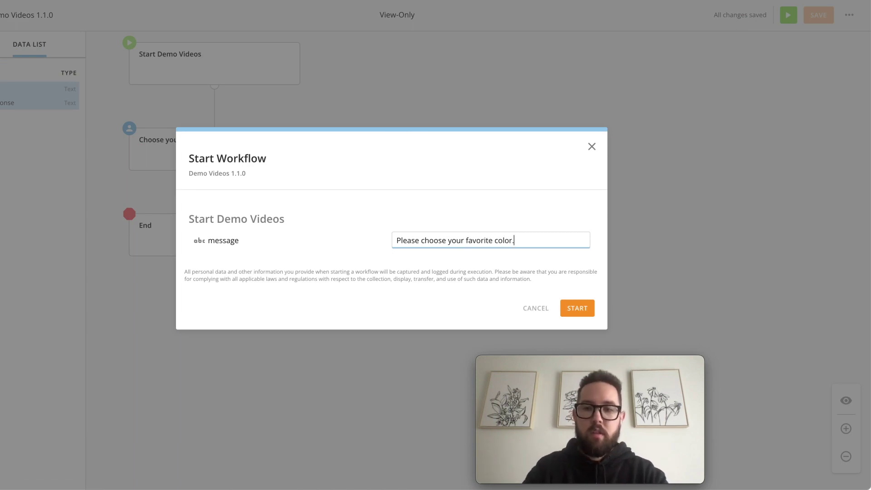
{"action": "left_click", "coordinate": [577, 307]}
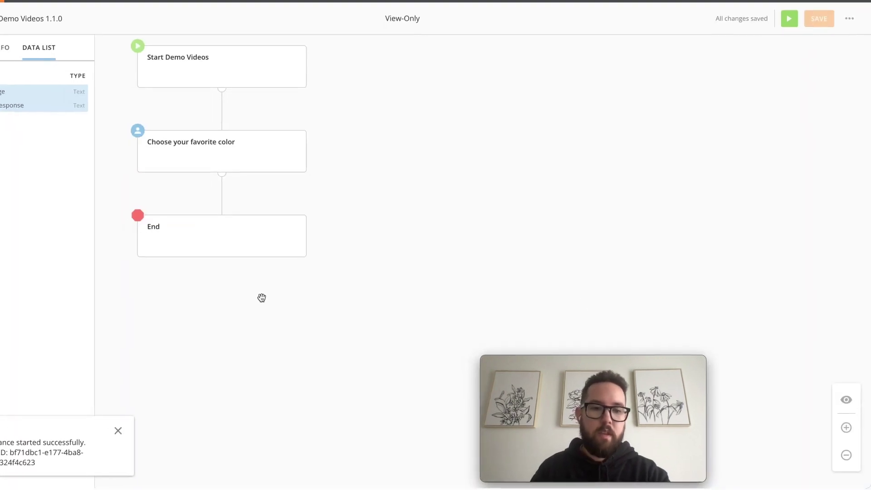
Open the new Demo Videos 1.1.0 instance from the success toast and dismiss the notification prompt.
{"action": "left_click", "coordinate": [22, 458]}
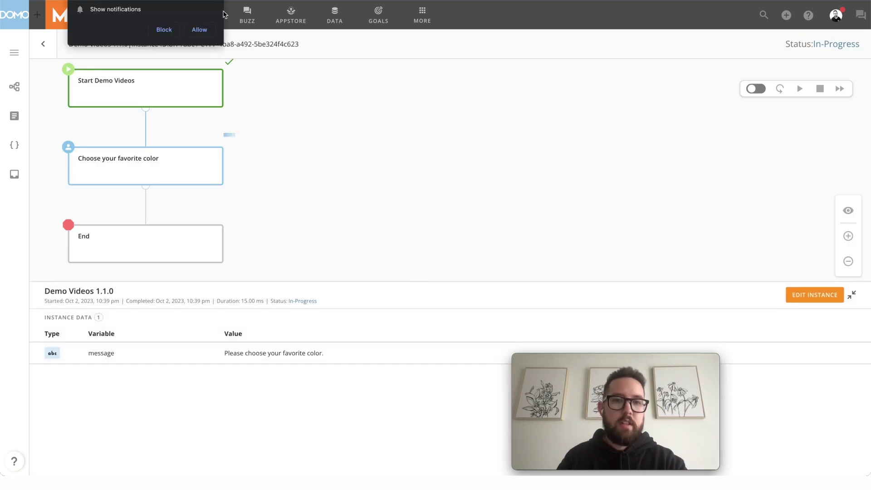
{"action": "left_click", "coordinate": [230, 155]}
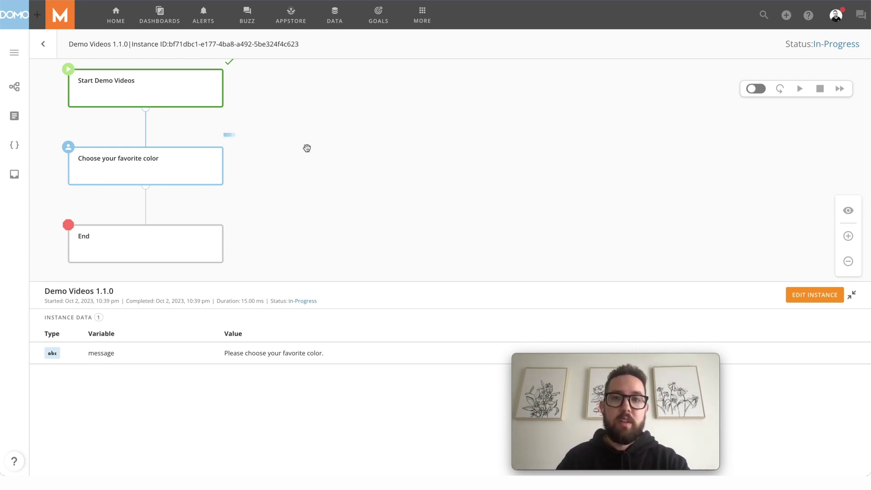
Answer the Testing Email User Tasks message in Outlook with the colour Blue.
{"action": "mouse_move", "coordinate": [330, 456]}
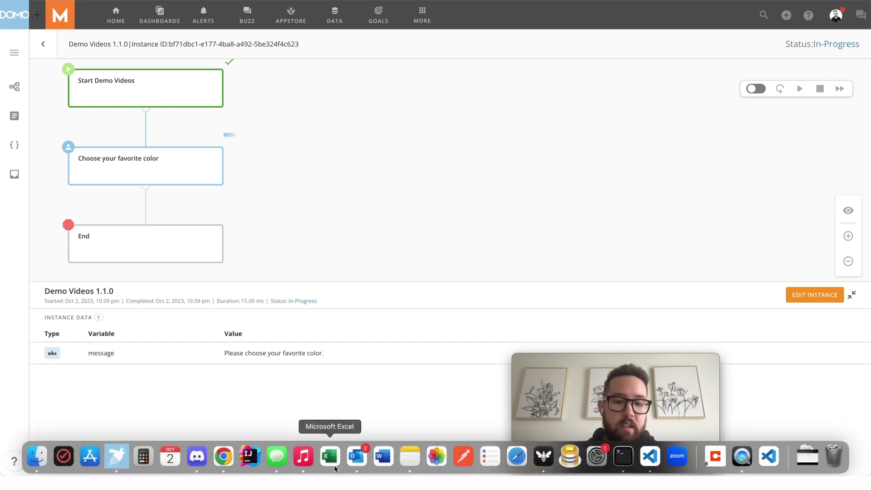
{"action": "left_click", "coordinate": [357, 457]}
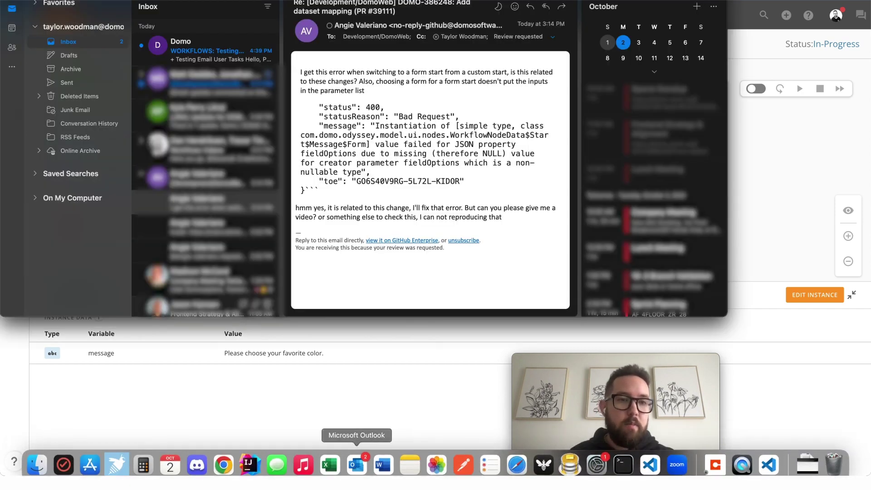
{"action": "left_click", "coordinate": [194, 61]}
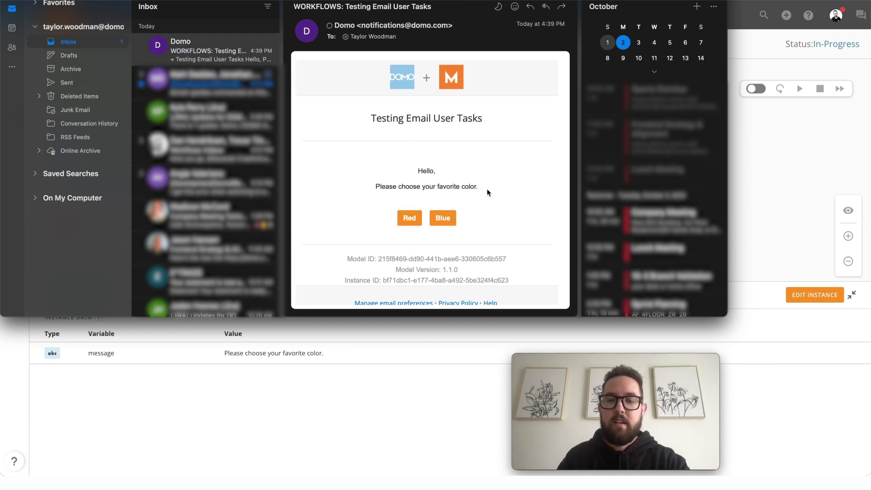
{"action": "left_click", "coordinate": [449, 219]}
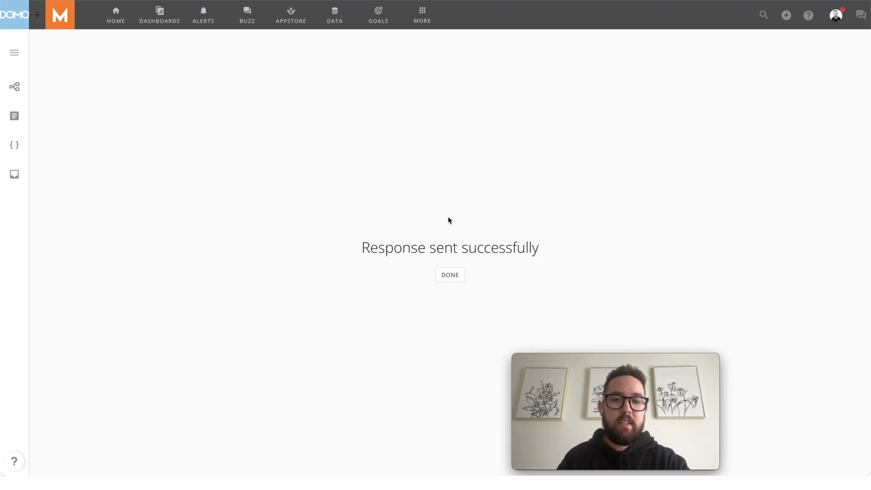
Refresh the Demo Videos 1.1.0 instance to show Complete and view the Choose your favorite color details.
{"action": "left_click", "coordinate": [455, 276]}
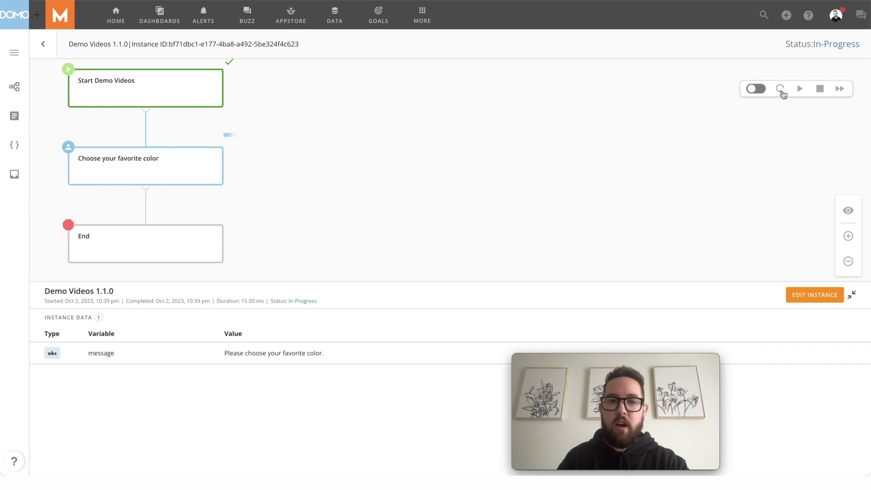
{"action": "left_click", "coordinate": [782, 91]}
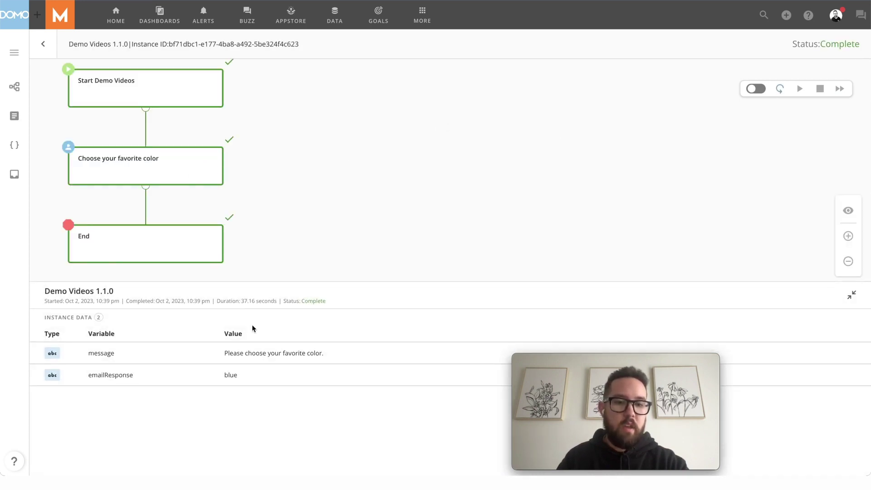
{"action": "double_click", "coordinate": [120, 374]}
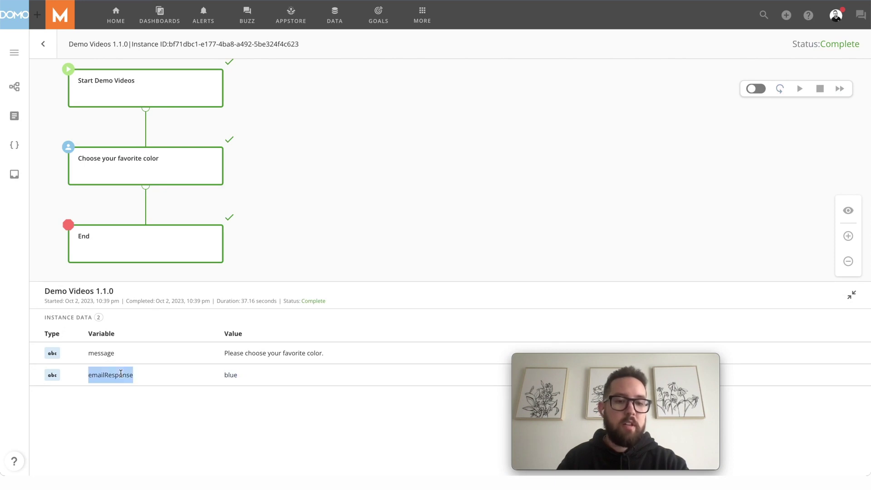
{"action": "left_click", "coordinate": [200, 182]}
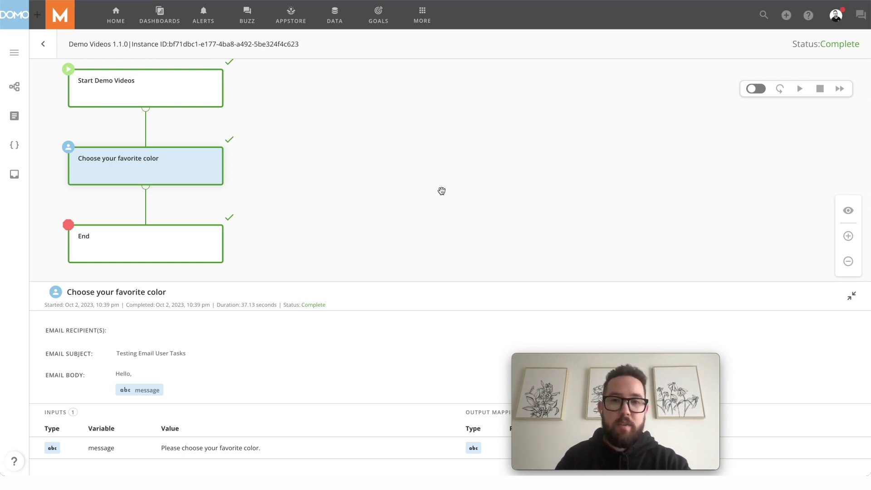
Reopen Demo Videos version 1.1.0 and scroll the color task's mapping to its Red and Blue responses.
{"action": "left_click", "coordinate": [22, 91]}
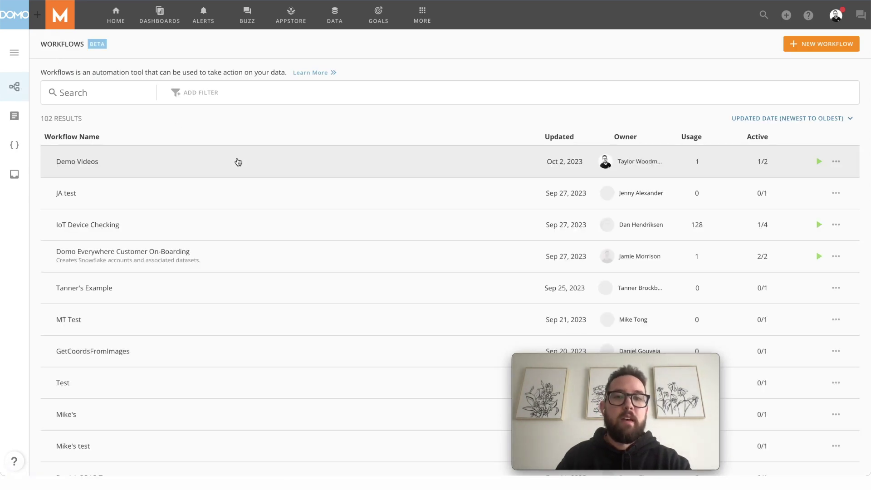
{"action": "left_click", "coordinate": [238, 162]}
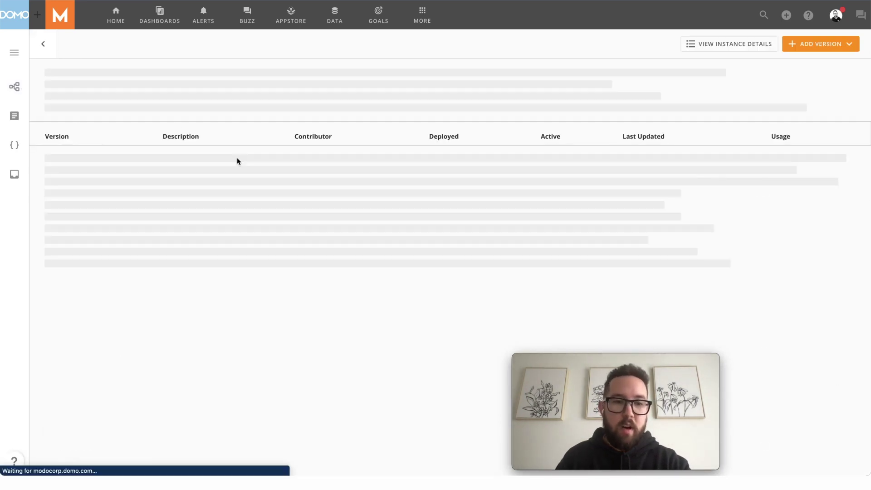
{"action": "left_click", "coordinate": [357, 152]}
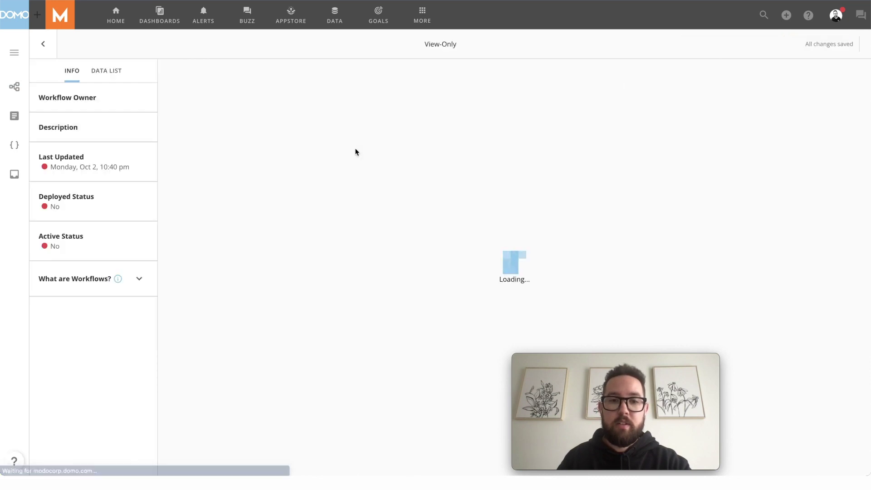
{"action": "left_click", "coordinate": [340, 157]}
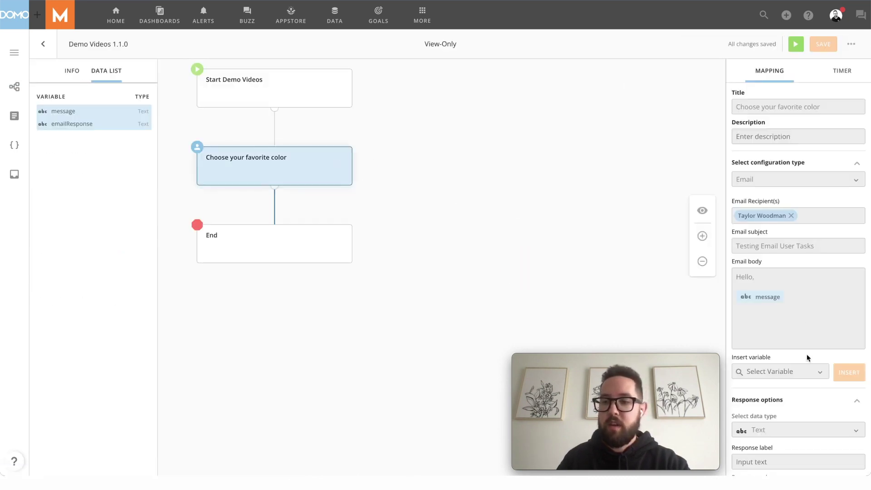
{"action": "scroll", "coordinate": [809, 374], "scroll_direction": "down", "scroll_amount": 5}
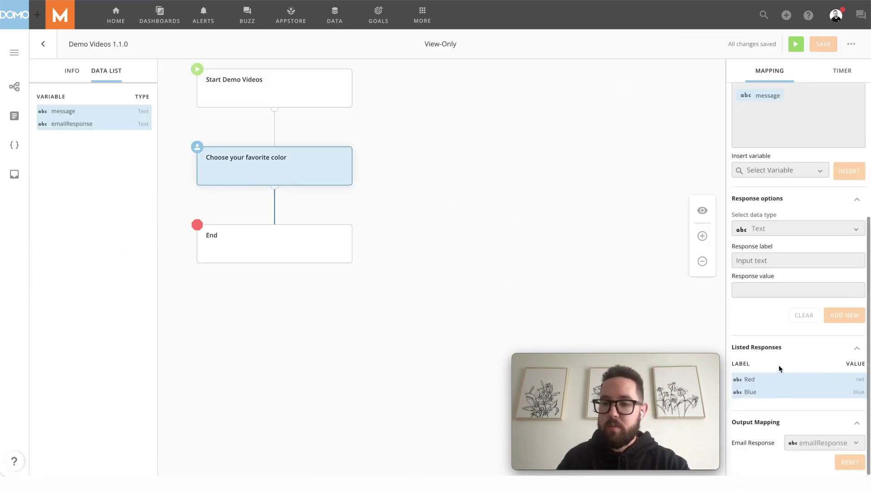